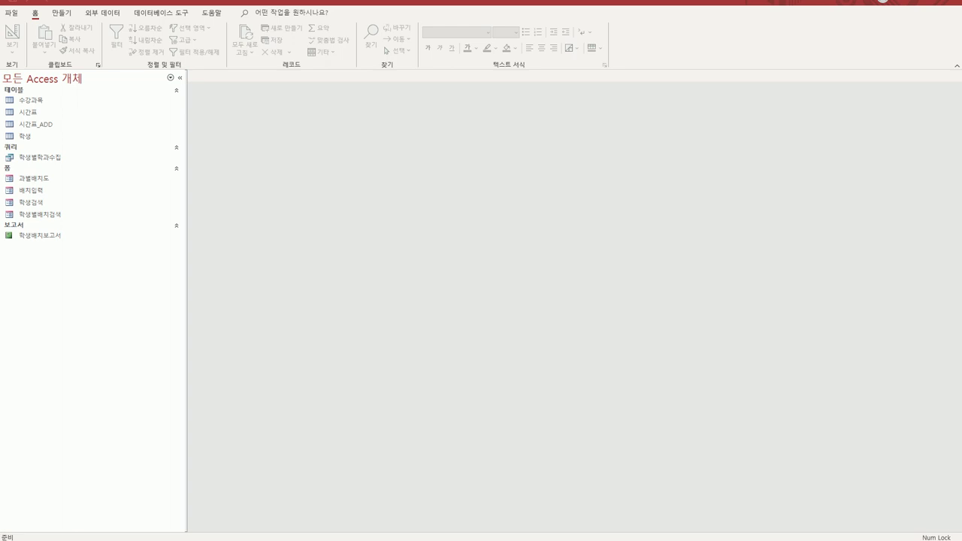
Step: Open the 시간표 table in design view and set 과목코드 and 분반 together as its primary key
{"action": "left_click", "coordinate": [28, 114]}
{"action": "right_click", "coordinate": [28, 114]}
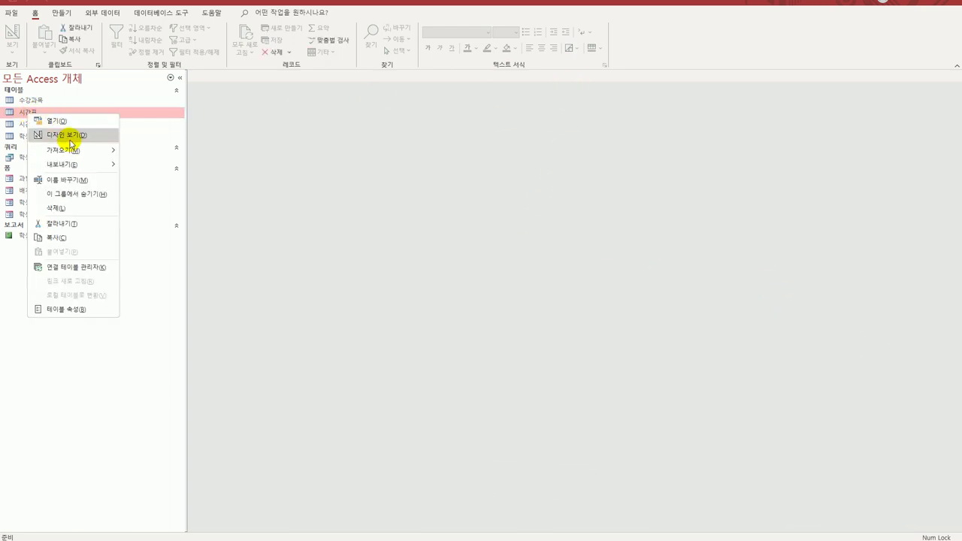
{"action": "left_click", "coordinate": [69, 135]}
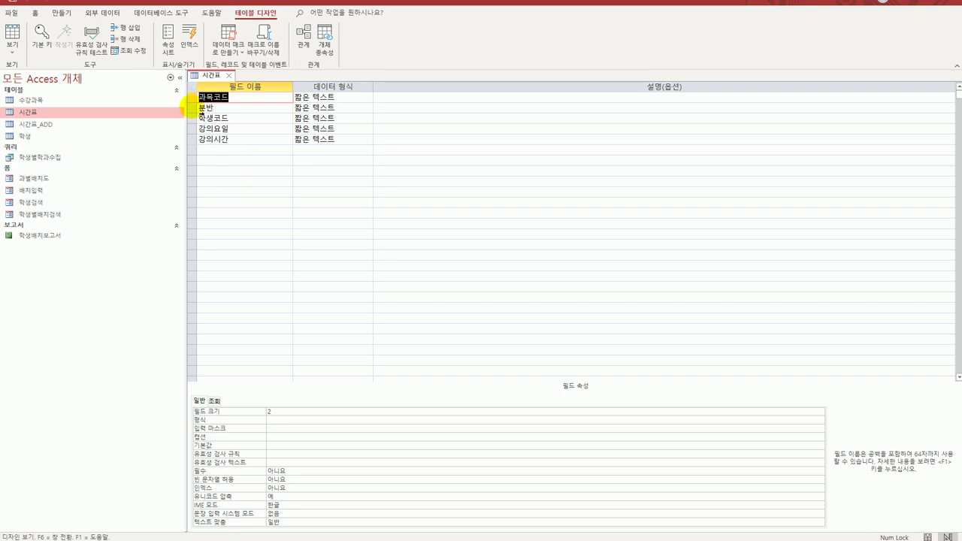
{"action": "left_click", "coordinate": [192, 97]}
{"action": "left_click", "coordinate": [191, 107]}
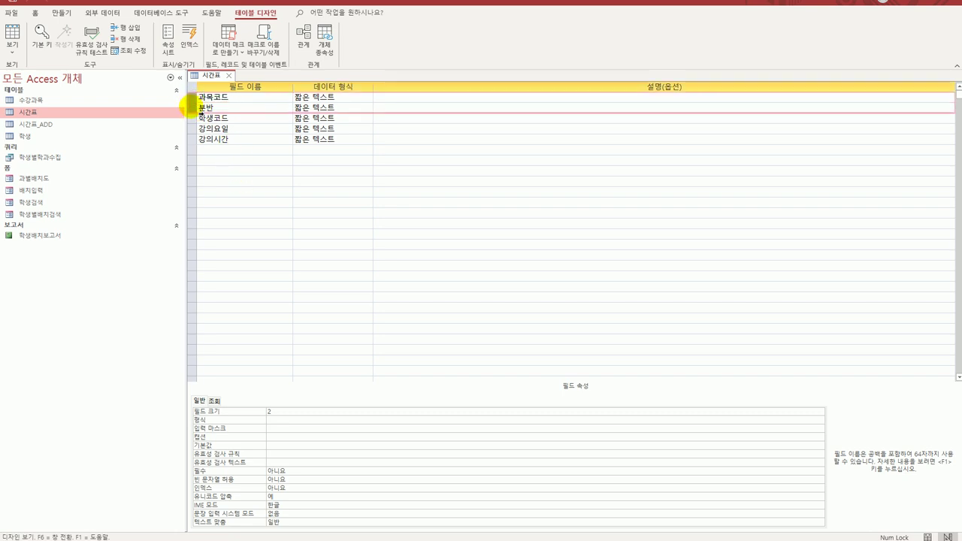
{"action": "left_click_drag", "start_coordinate": [191, 107], "coordinate": [193, 110]}
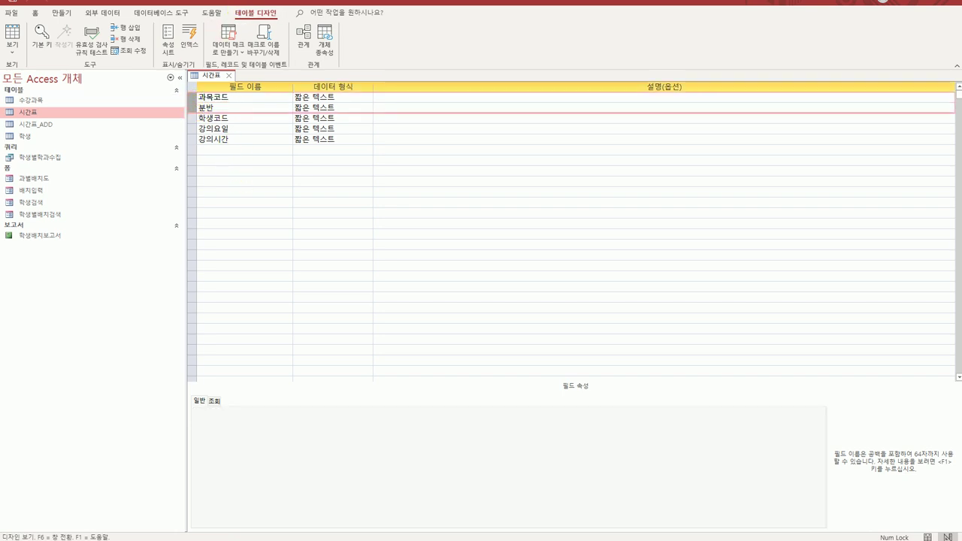
{"action": "left_click", "coordinate": [43, 45]}
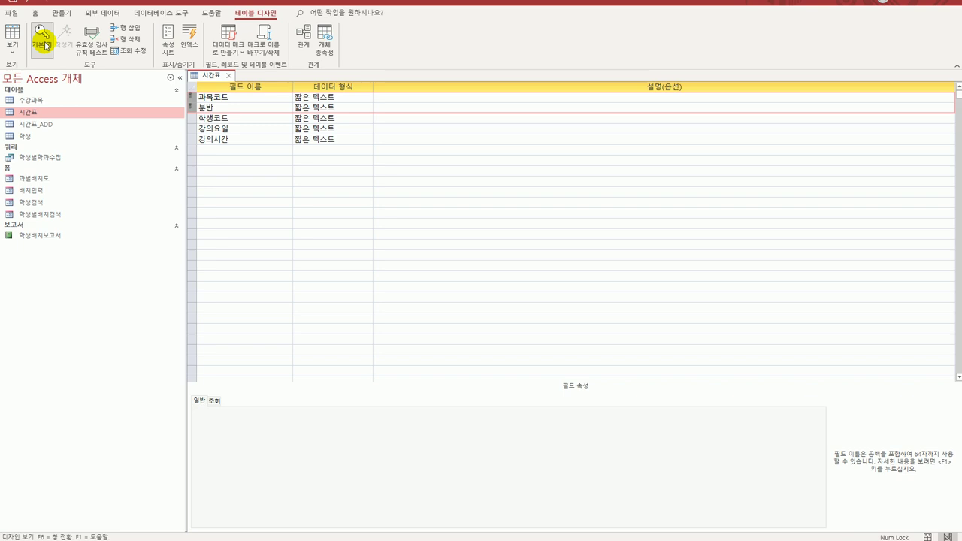
Step: Set the default value of the 강의시간 field to "시간"
{"action": "left_click", "coordinate": [236, 142]}
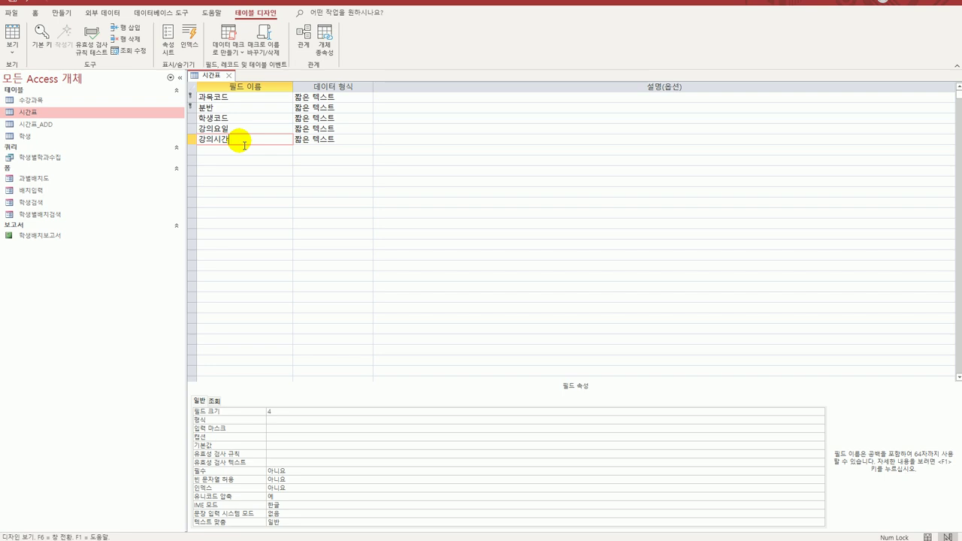
{"action": "left_click", "coordinate": [293, 448]}
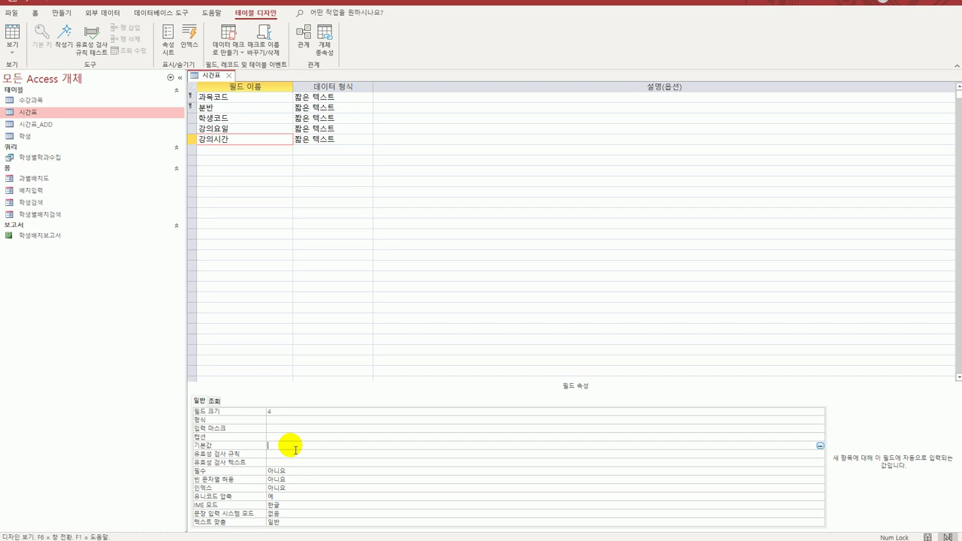
{"action": "type", "text": "시간"}
{"action": "key", "text": "Return"}
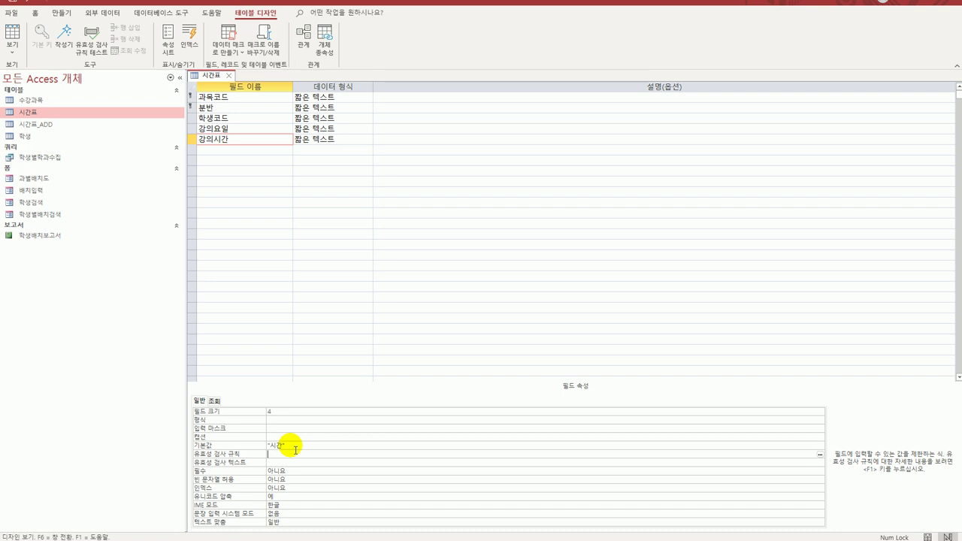
Step: Set the IME mode of the 분반 field to 영숫자 반자
{"action": "left_click", "coordinate": [233, 112]}
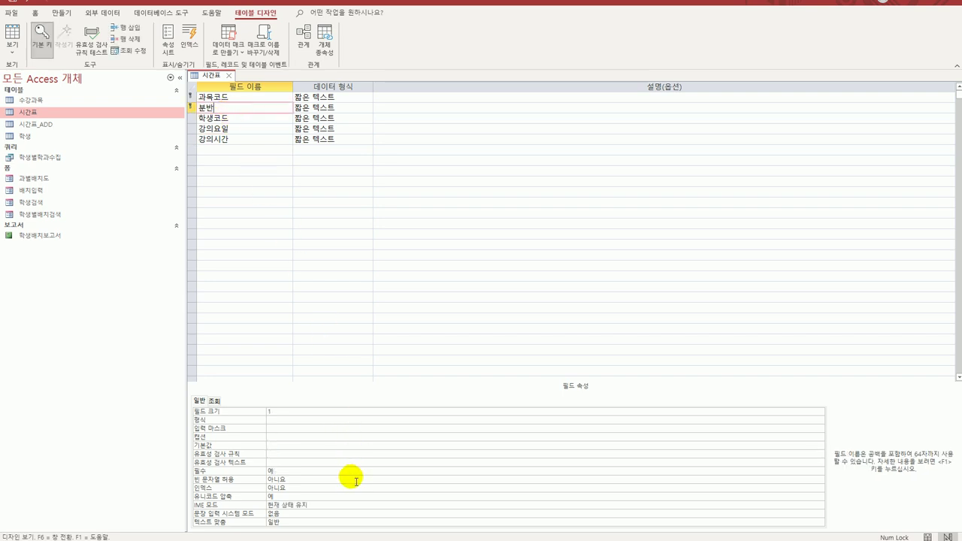
{"action": "left_click", "coordinate": [351, 506]}
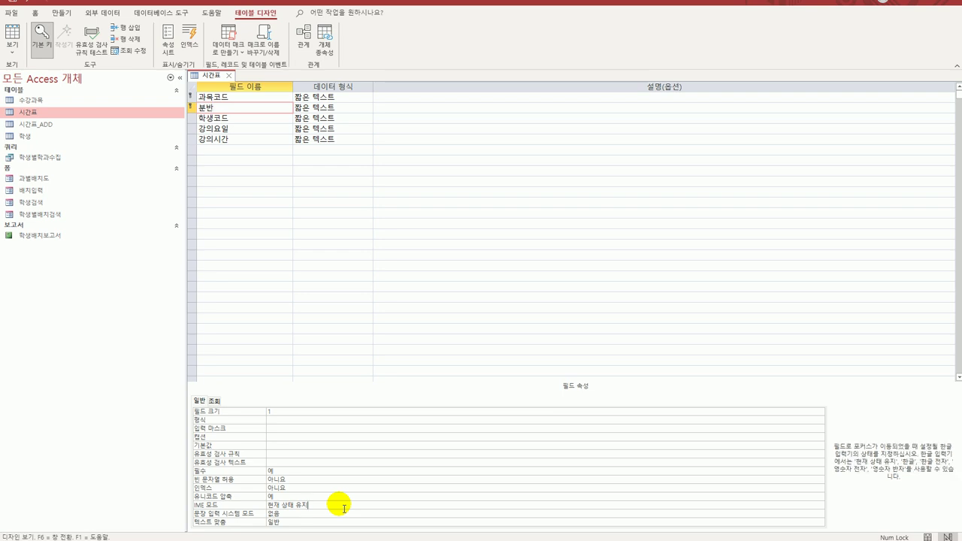
{"action": "left_click", "coordinate": [820, 506]}
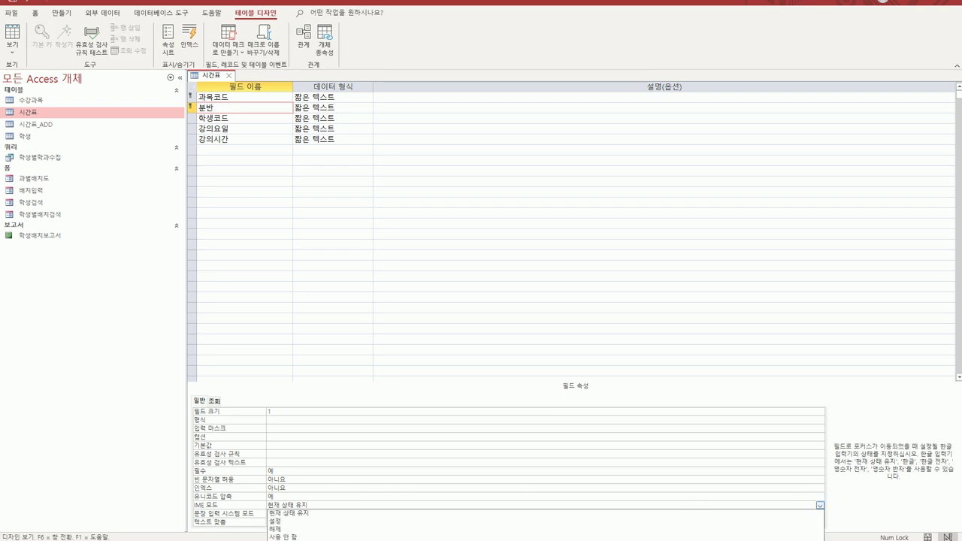
{"action": "scroll", "coordinate": [315, 526], "scroll_direction": "down", "scroll_amount": 2}
{"action": "left_click", "coordinate": [333, 509]}
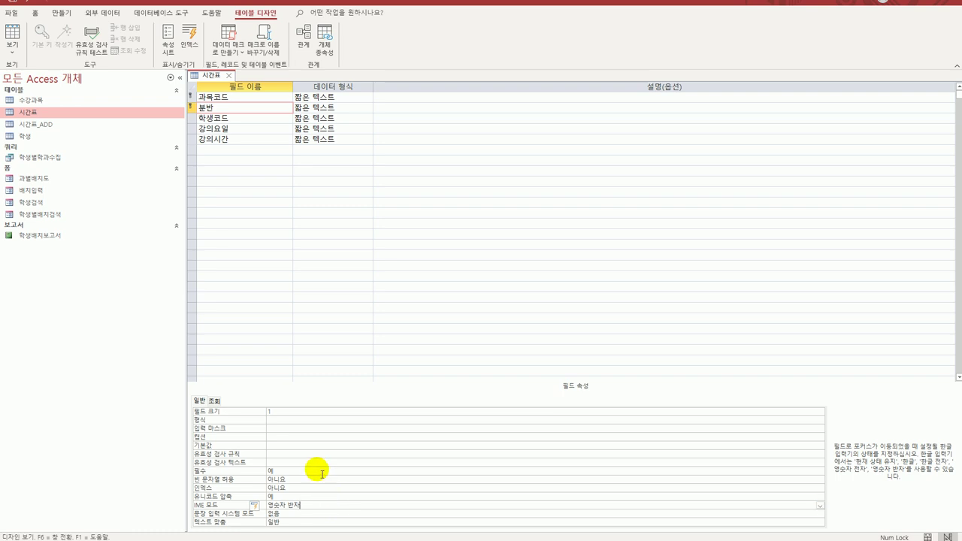
Step: Give the 분반 field a validation rule that allows only A, B, C, D or E, using in(A, B, C, D, E)
{"action": "left_click", "coordinate": [306, 454]}
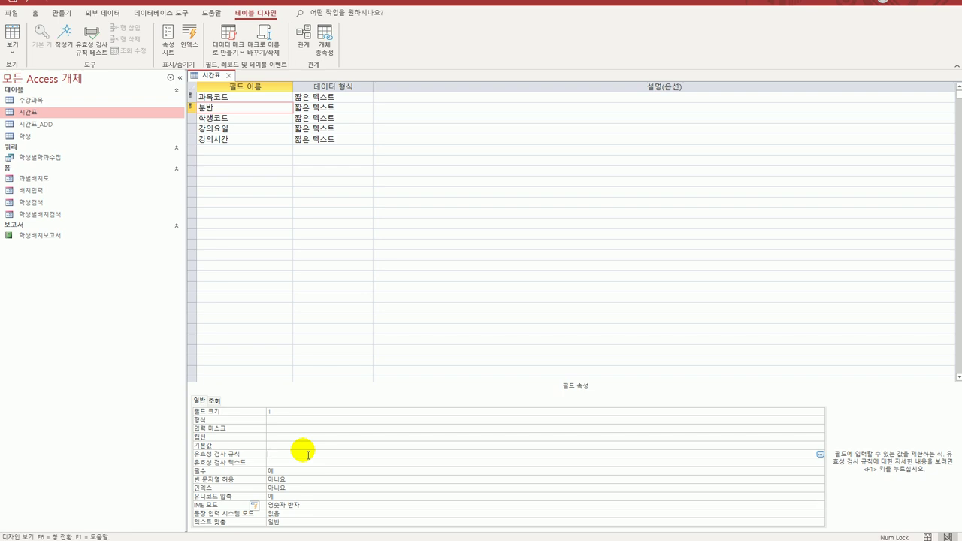
{"action": "key", "text": "shift+F2"}
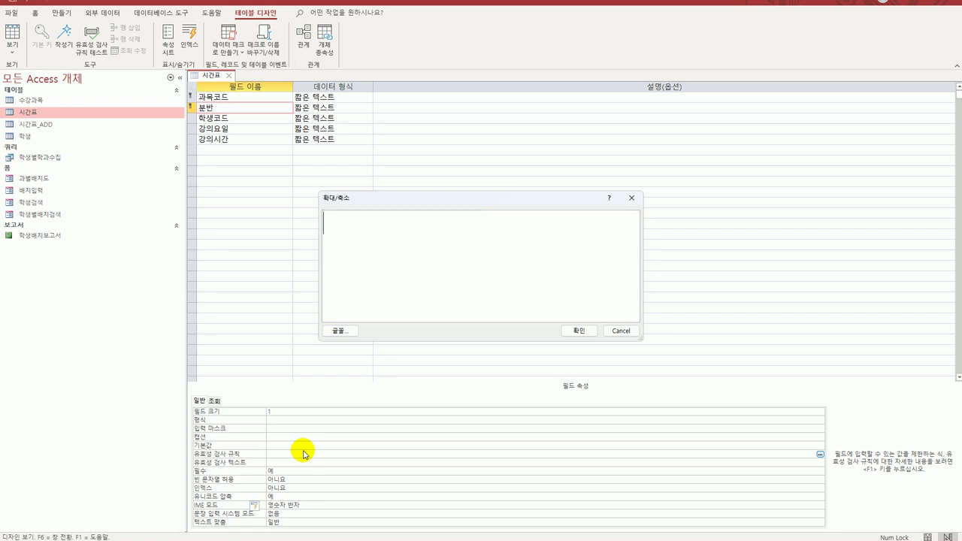
{"action": "type", "text": "in"}
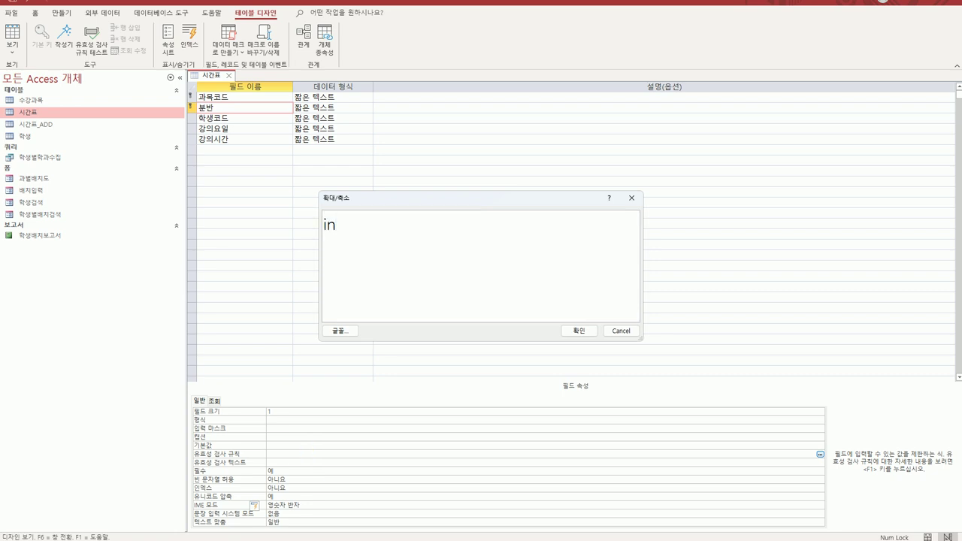
{"action": "type", "text": "(A"}
{"action": "key", "text": "Caps_Lock"}
{"action": "type", "text": ", B, C, D, E"}
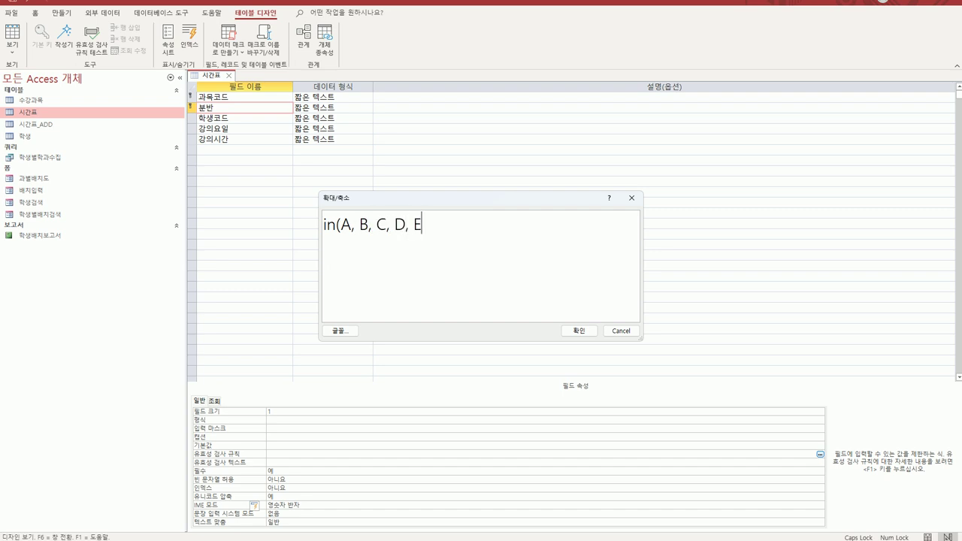
{"action": "type", "text": ")"}
{"action": "left_click", "coordinate": [578, 330]}
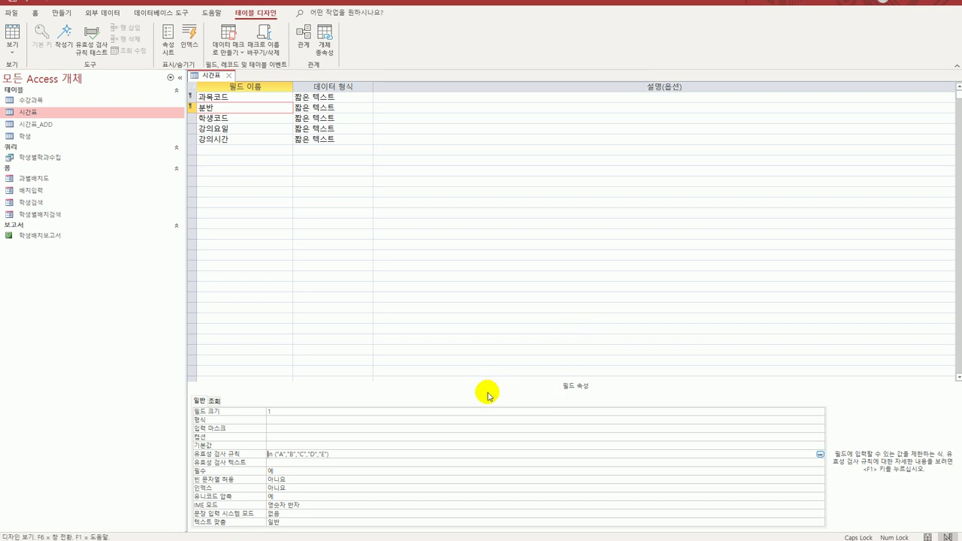
Step: Set the validation text of the 분반 field to 데이터입력오류!
{"action": "left_click", "coordinate": [371, 463]}
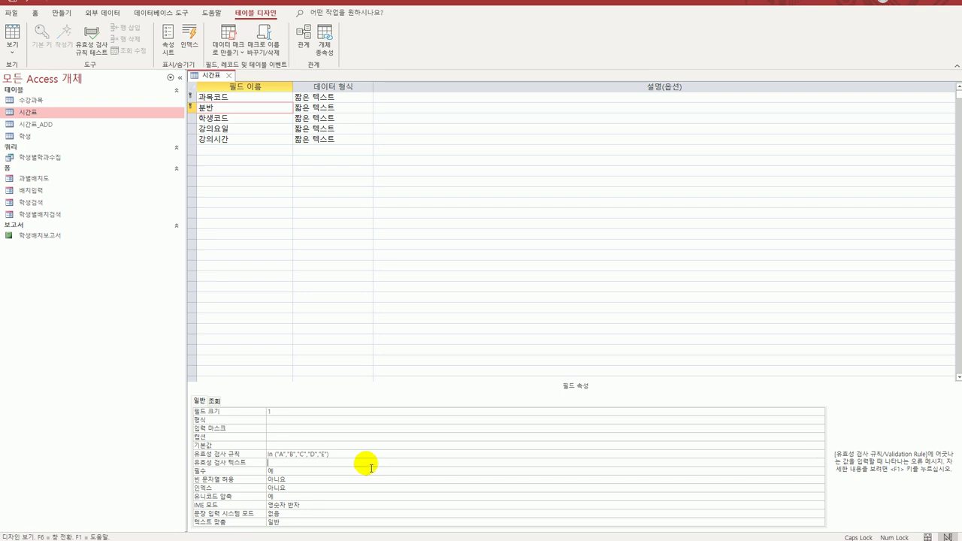
{"action": "key", "text": "shift+F2"}
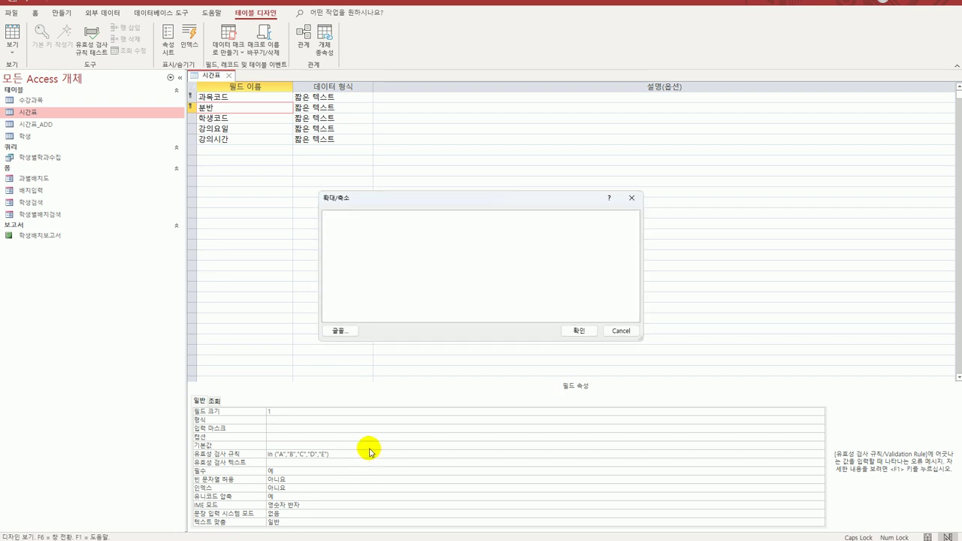
{"action": "type", "text": "EPDL"}
{"action": "key", "text": "BackSpace"}
{"action": "key", "text": "BackSpace"}
{"action": "key", "text": "BackSpace"}
{"action": "key", "text": "BackSpace"}
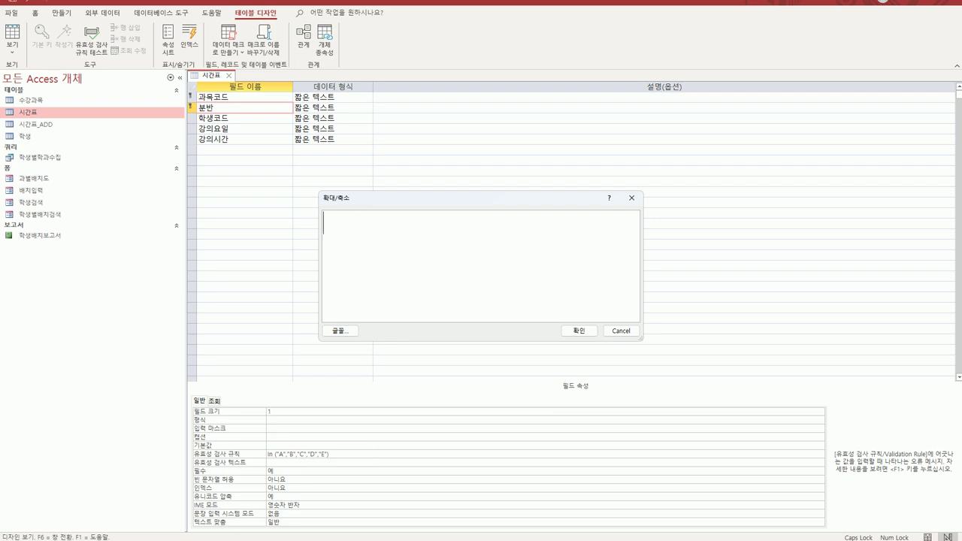
{"action": "type", "text": "데이터 입ㄹ"}
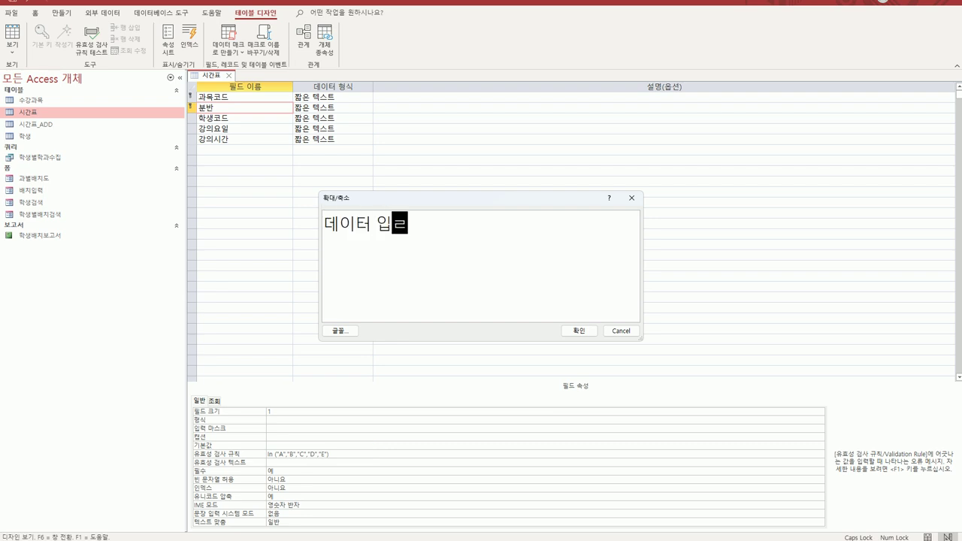
{"action": "key", "text": "BackSpace"}
{"action": "key", "text": "BackSpace"}
{"action": "key", "text": "BackSpace"}
{"action": "type", "text": "입력오"}
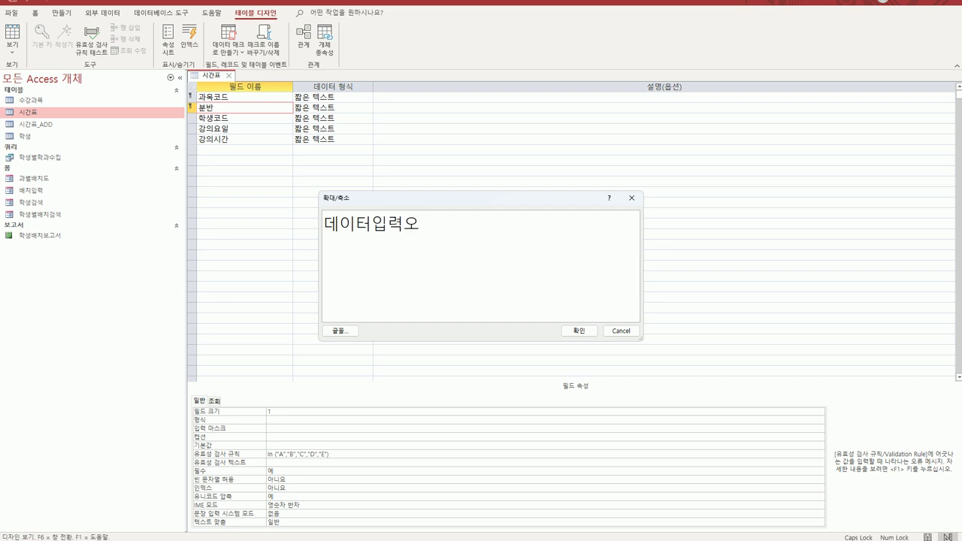
{"action": "type", "text": "류!"}
{"action": "left_click", "coordinate": [576, 331]}
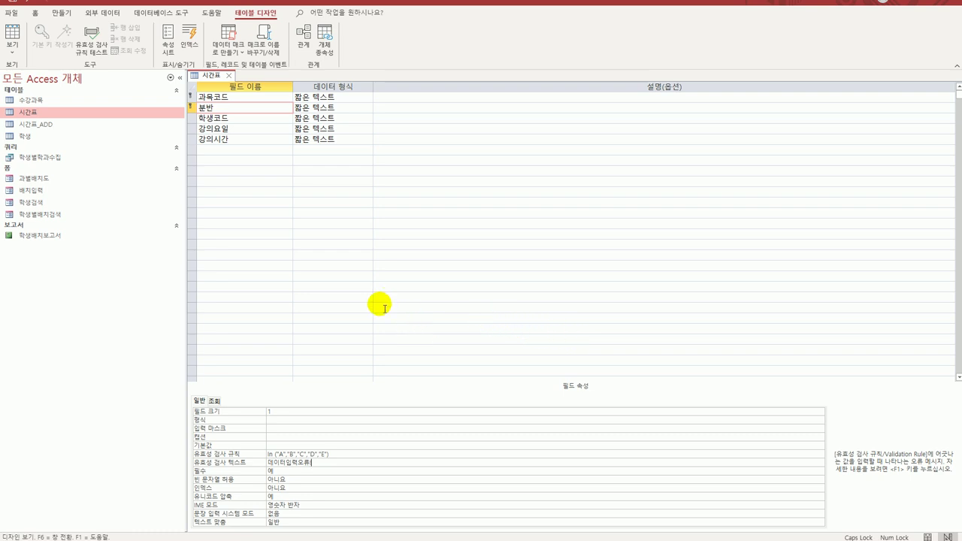
Step: Close the 시간표 table, saving its design changes and testing existing data against the new rules
{"action": "left_click", "coordinate": [222, 61]}
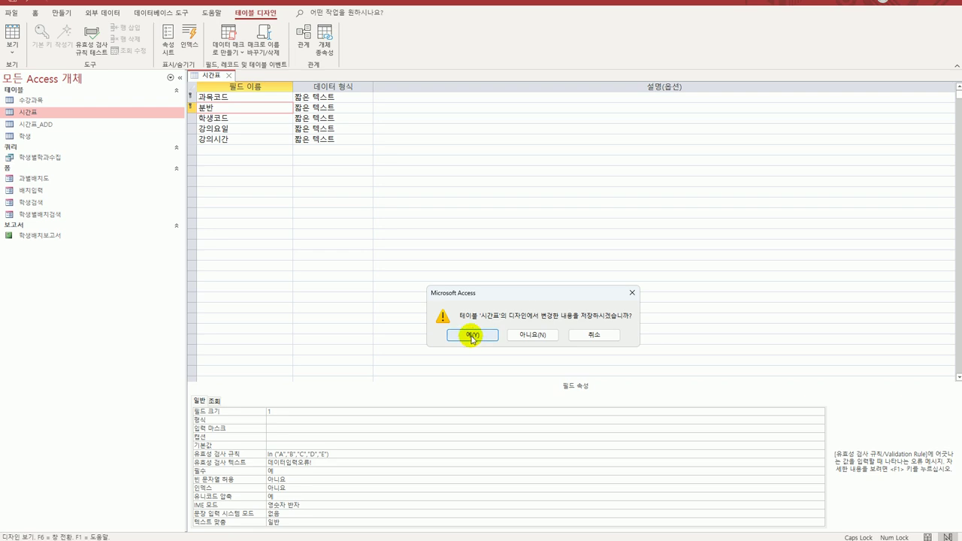
{"action": "left_click", "coordinate": [472, 335]}
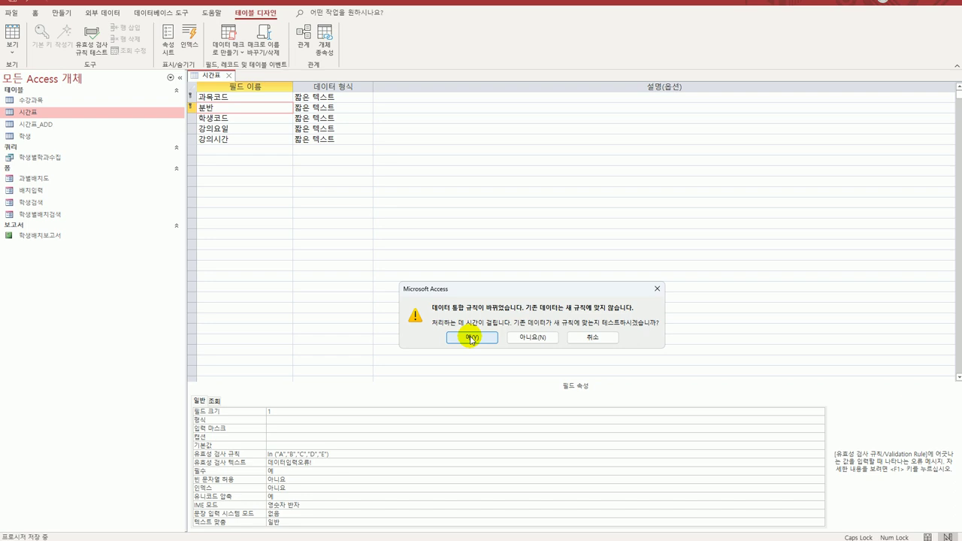
{"action": "left_click", "coordinate": [471, 337]}
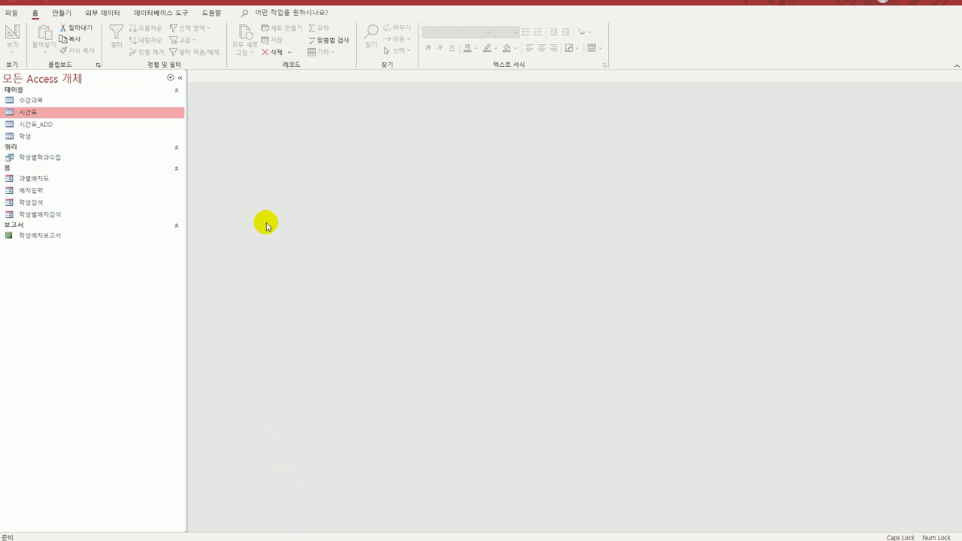
Step: Open the 시간표_ADD table in datasheet view and fit all its column widths, from 과목코드 to 학점, to their contents
{"action": "left_click", "coordinate": [71, 126]}
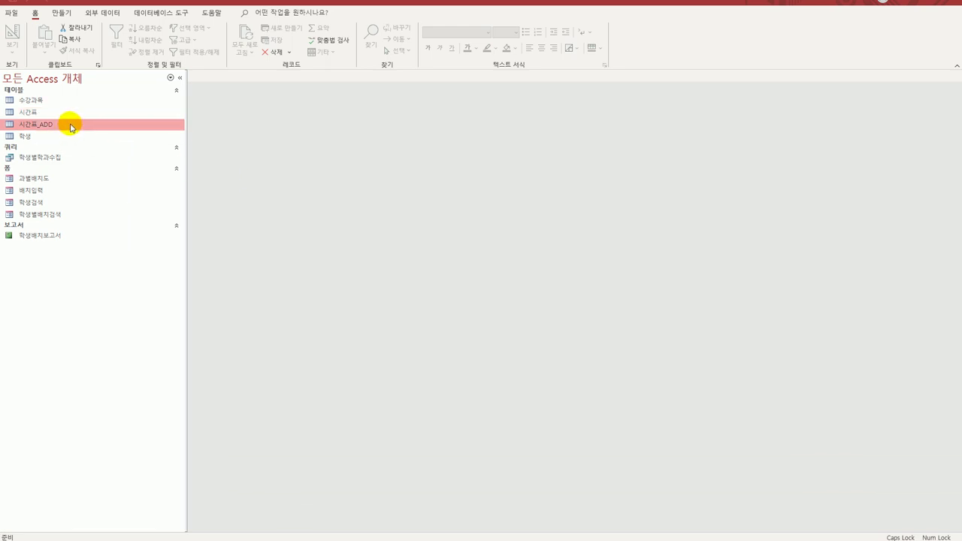
{"action": "double_click", "coordinate": [70, 125]}
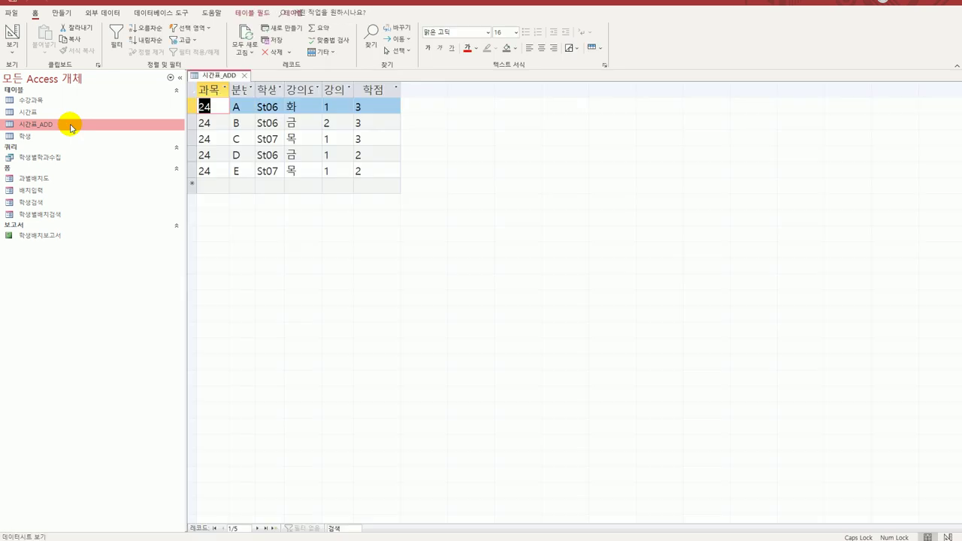
{"action": "double_click", "coordinate": [232, 91]}
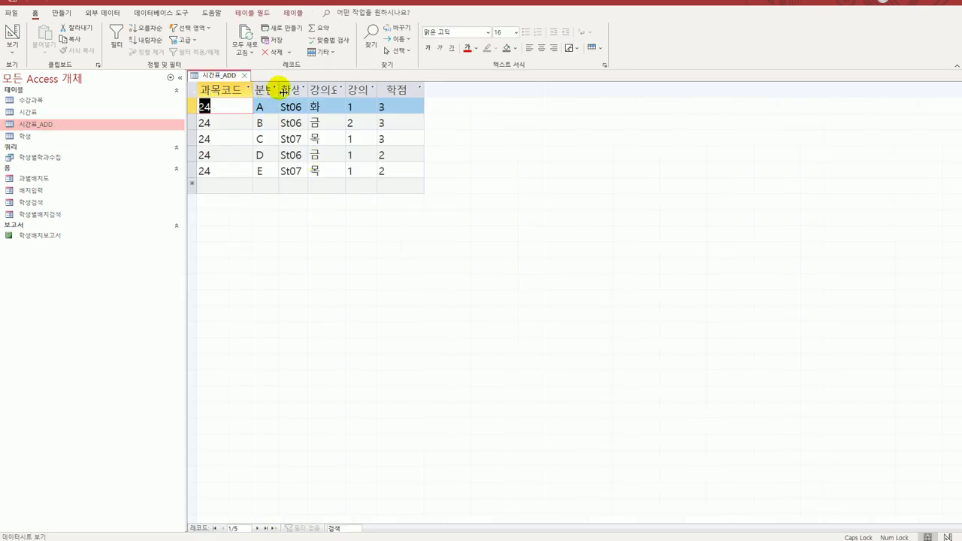
{"action": "double_click", "coordinate": [279, 91]}
{"action": "double_click", "coordinate": [316, 91]}
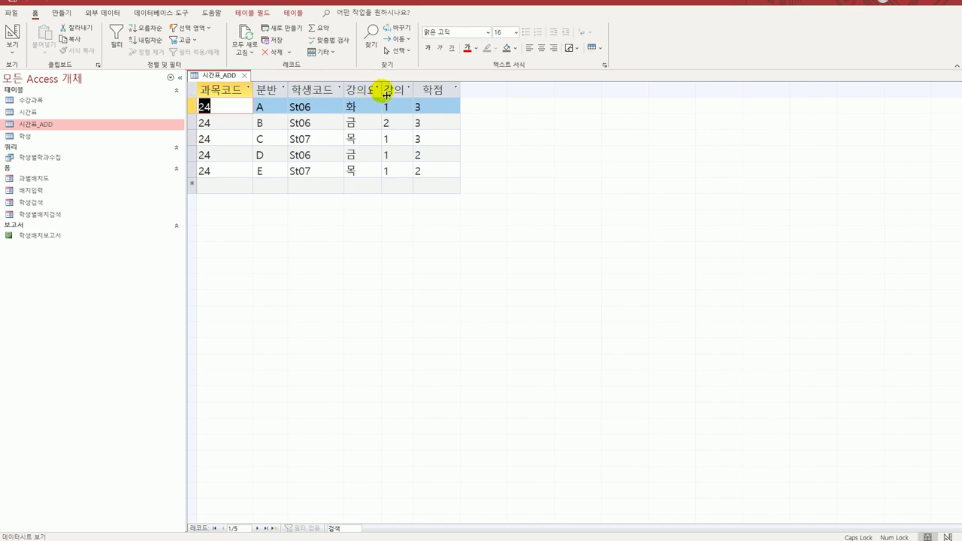
{"action": "double_click", "coordinate": [380, 91]}
{"action": "double_click", "coordinate": [430, 91]}
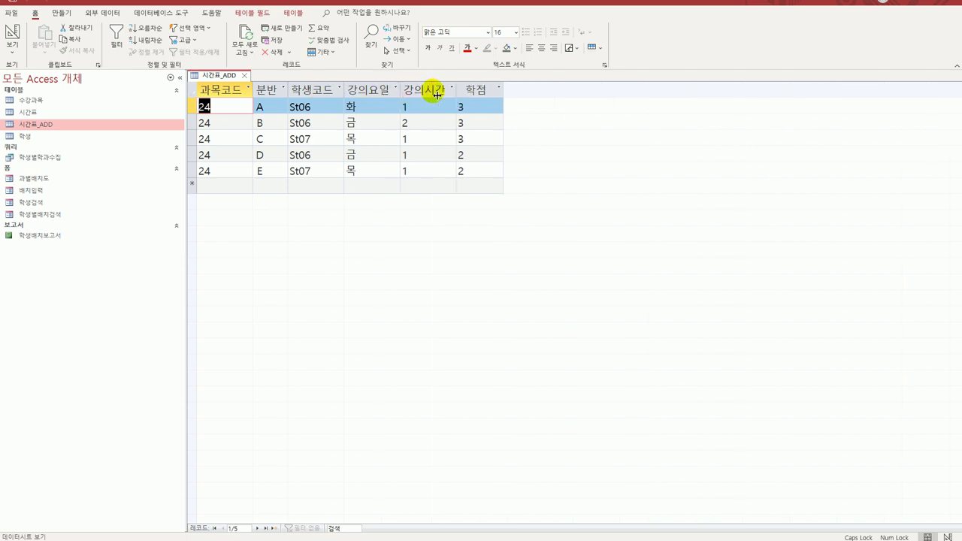
{"action": "double_click", "coordinate": [504, 91]}
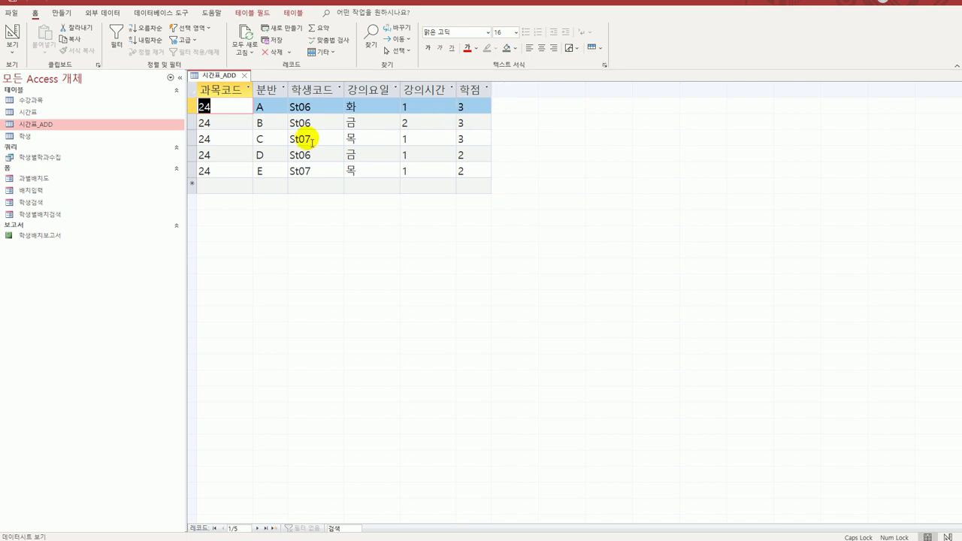
Step: Open the 시간표 table in datasheet view and fit the column widths from 과목코드 to 강의시간 to their contents
{"action": "left_click", "coordinate": [83, 115]}
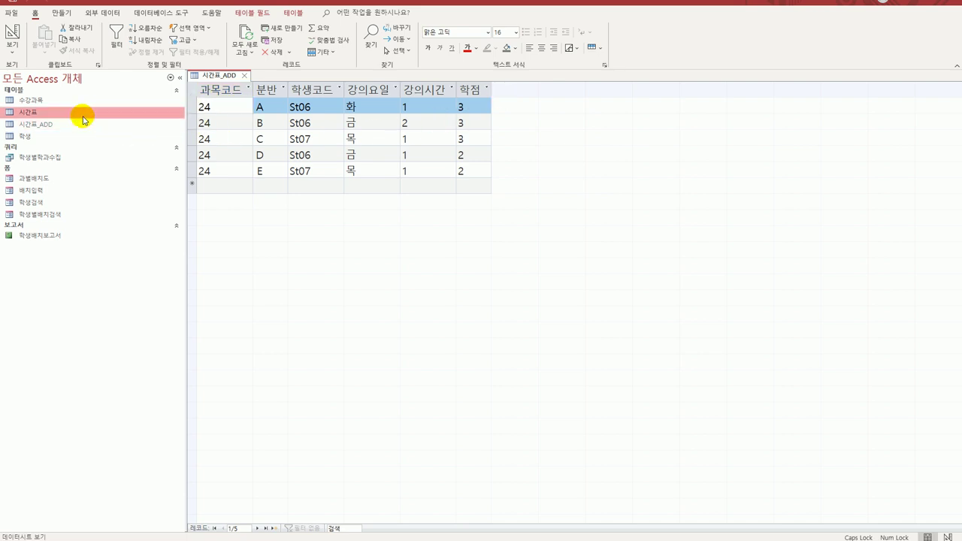
{"action": "double_click", "coordinate": [83, 117]}
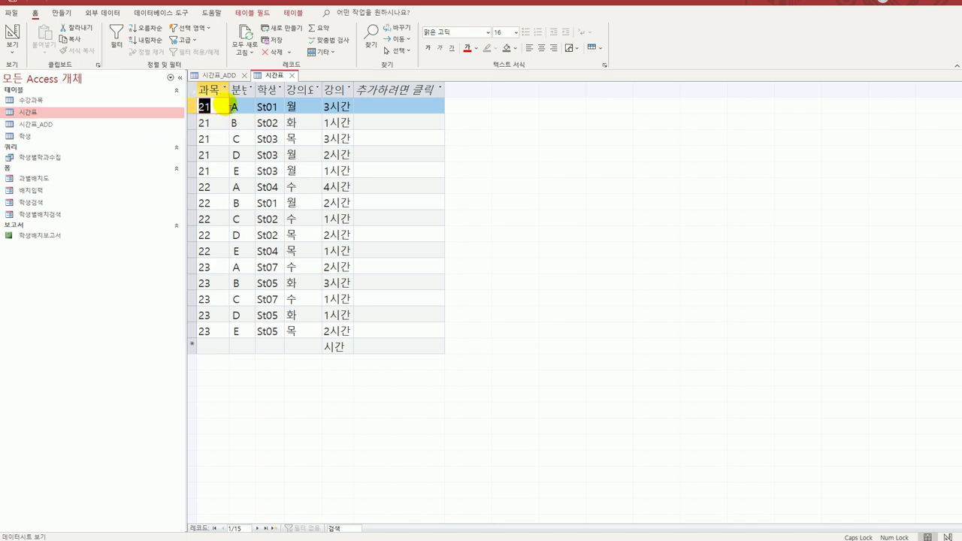
{"action": "double_click", "coordinate": [234, 95]}
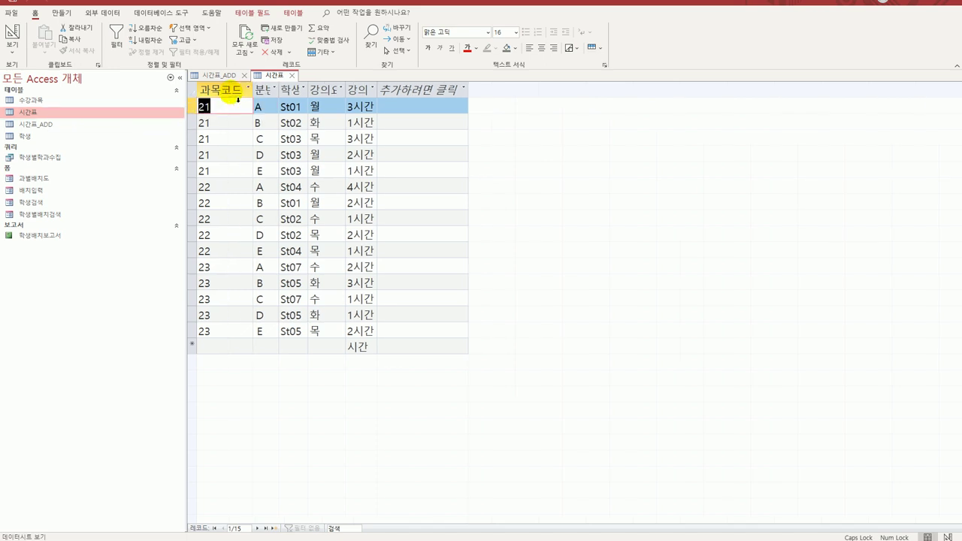
{"action": "left_click_drag", "start_coordinate": [262, 91], "coordinate": [376, 95]}
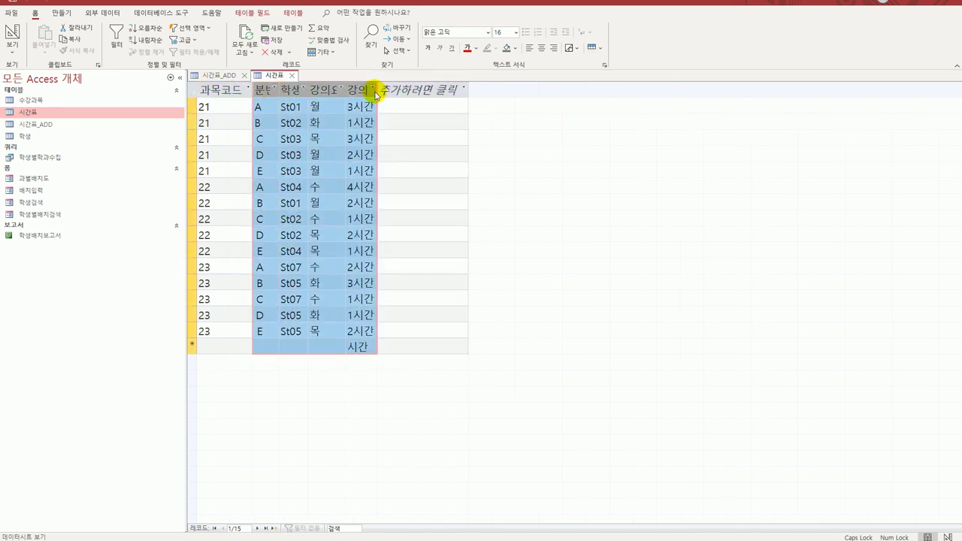
{"action": "double_click", "coordinate": [377, 91]}
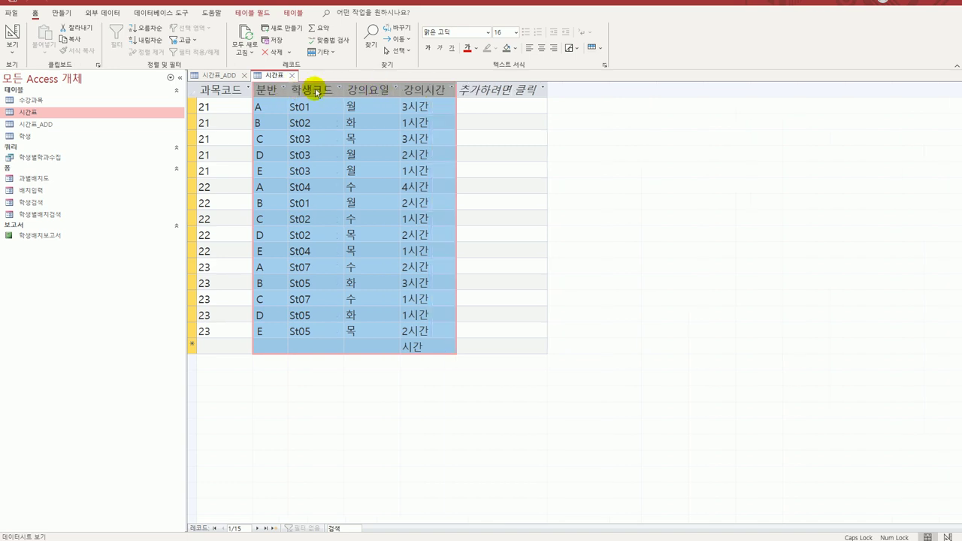
{"action": "left_click", "coordinate": [222, 350]}
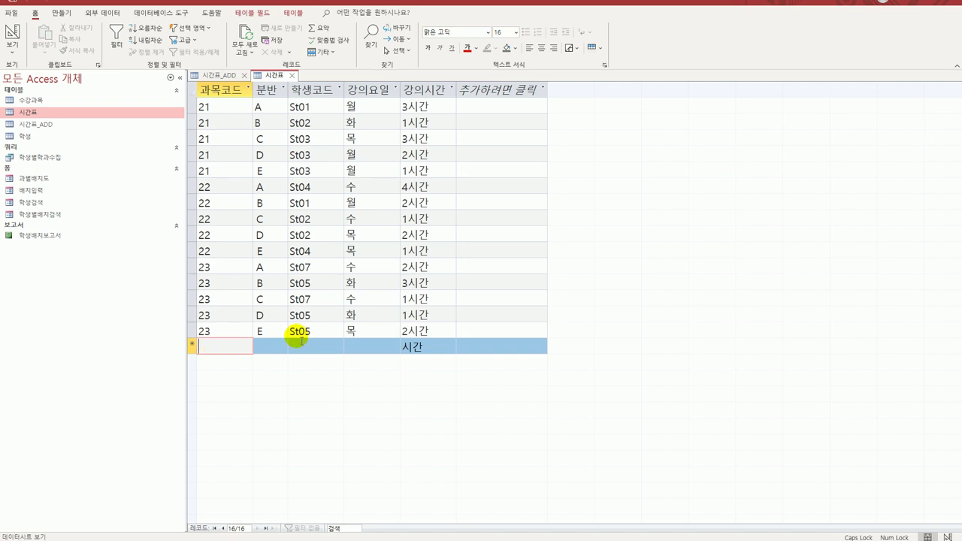
Step: Close the 시간표 and 시간표_ADD tables, saving the layout changes of both
{"action": "left_click", "coordinate": [290, 75]}
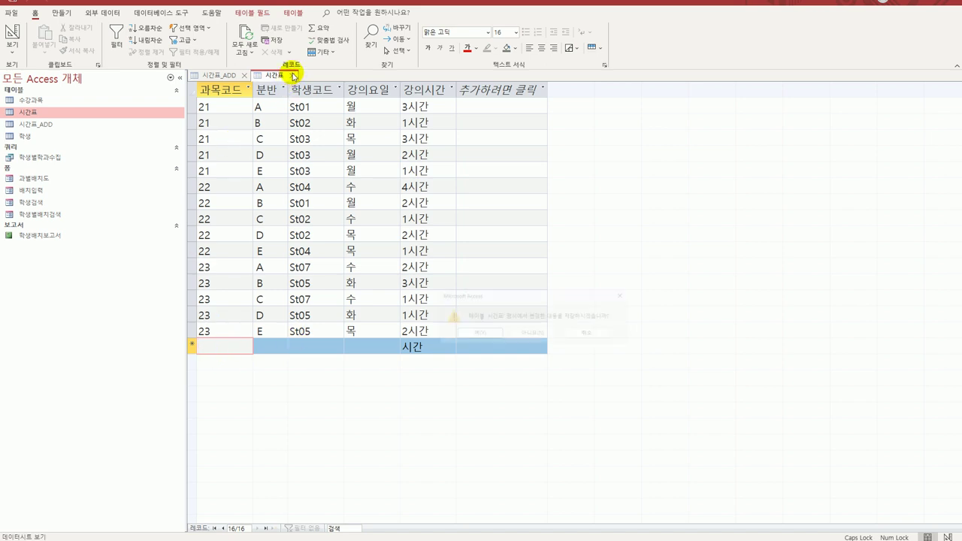
{"action": "left_click", "coordinate": [482, 339]}
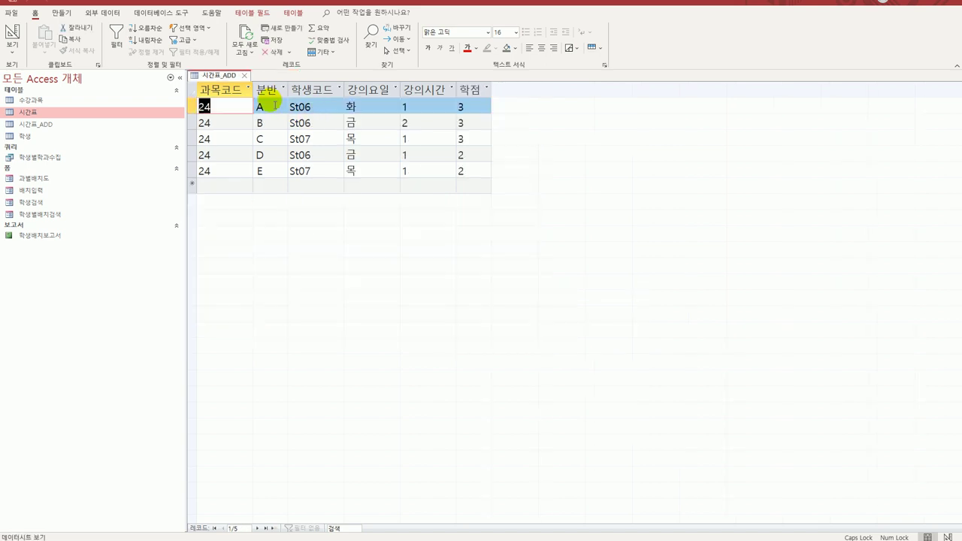
{"action": "left_click", "coordinate": [244, 75]}
{"action": "left_click", "coordinate": [451, 334]}
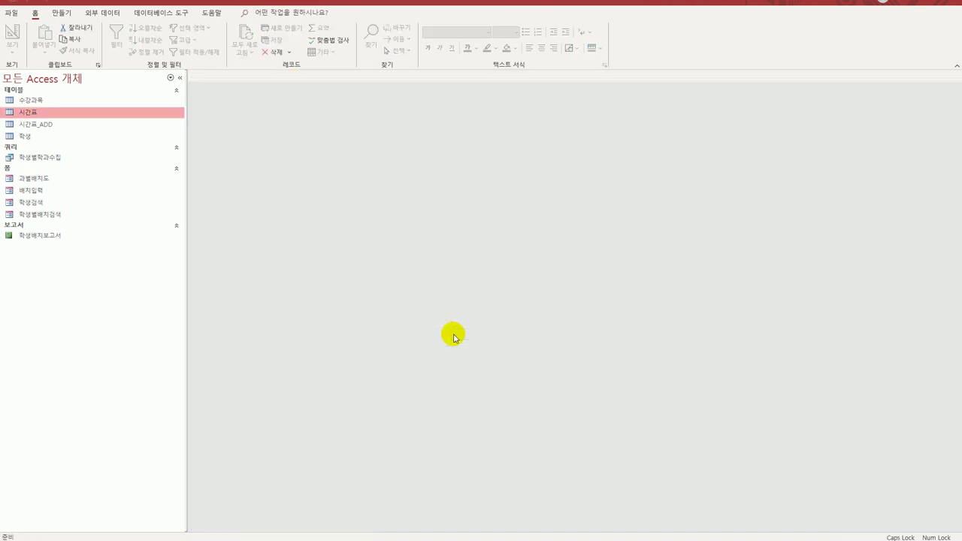
Step: Create a new query in design view and make it an append query targeting the 시간표 table in the current database
{"action": "left_click", "coordinate": [63, 19]}
{"action": "left_click", "coordinate": [167, 43]}
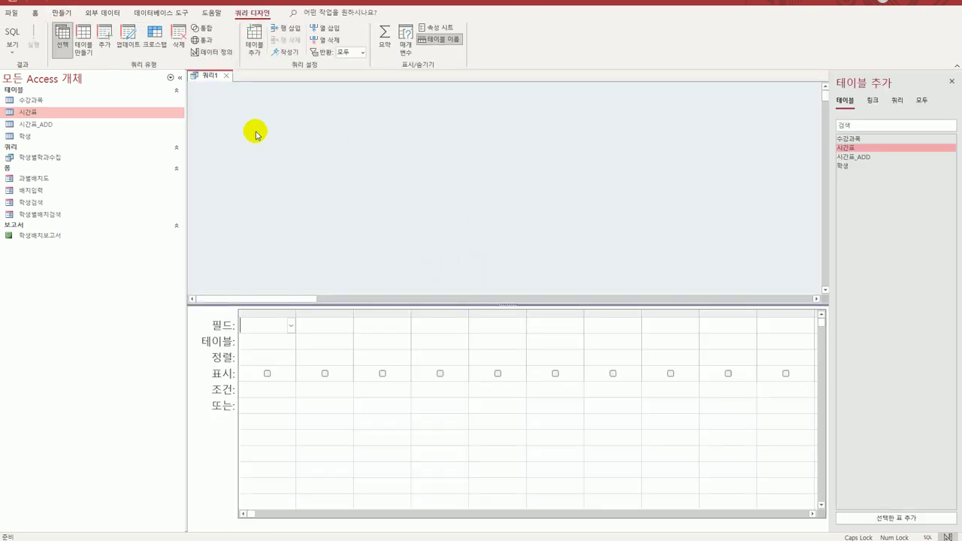
{"action": "left_click", "coordinate": [104, 38]}
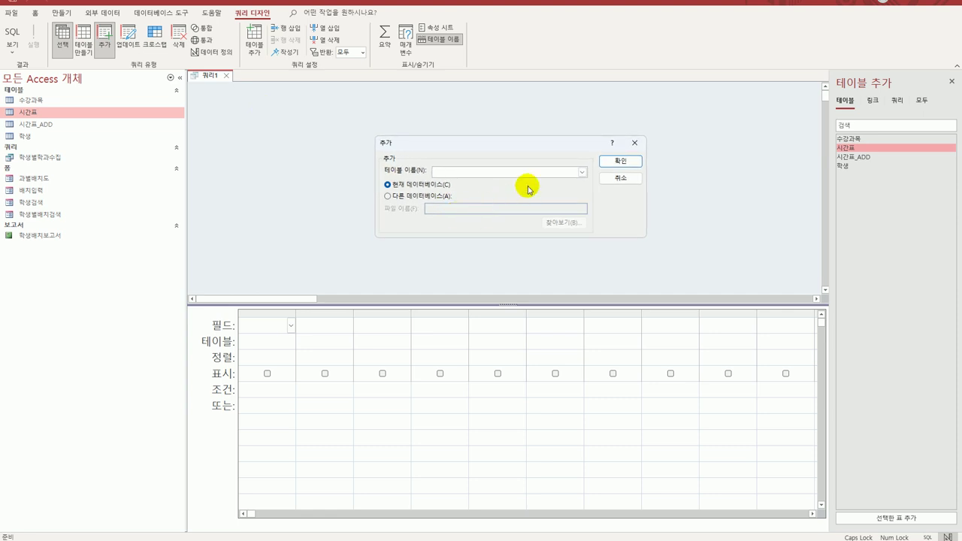
{"action": "left_click", "coordinate": [581, 173]}
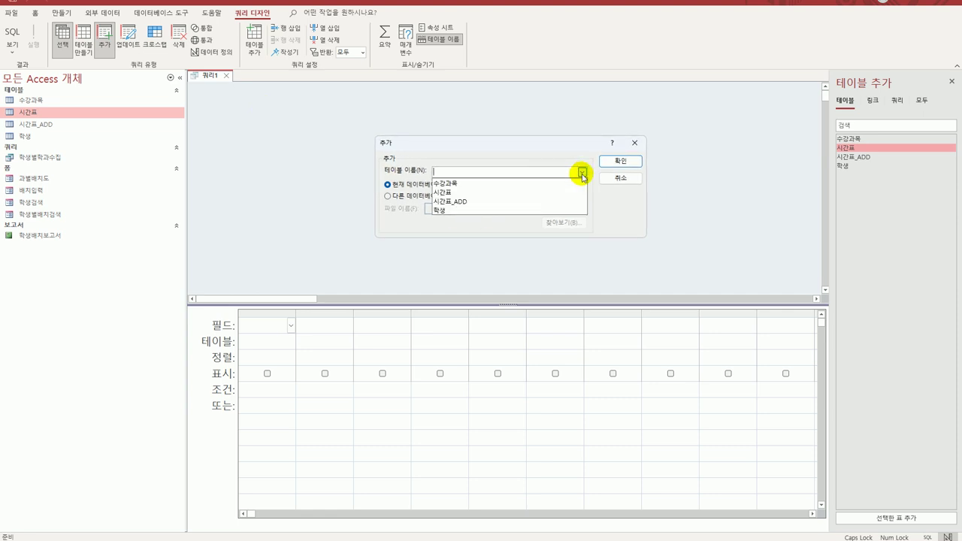
{"action": "left_click", "coordinate": [569, 193]}
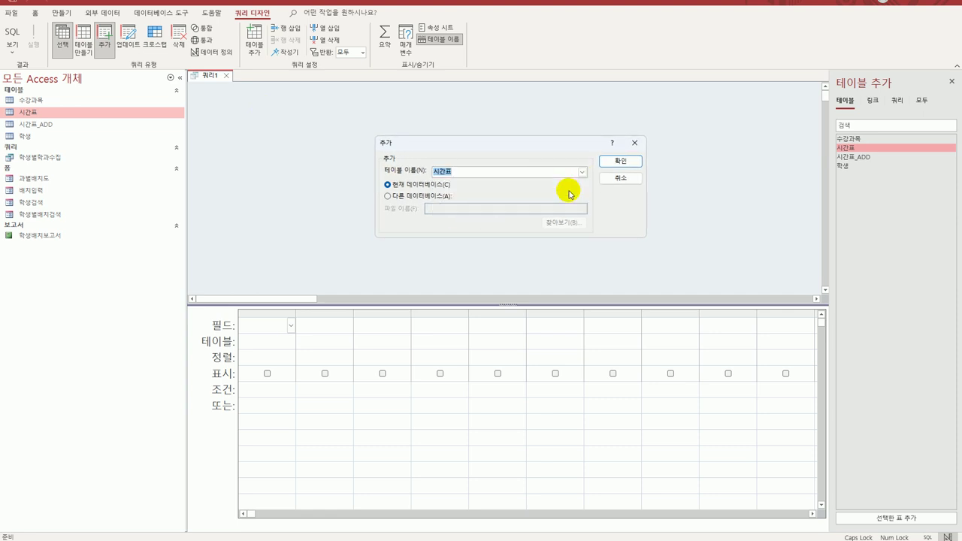
{"action": "left_click", "coordinate": [633, 162]}
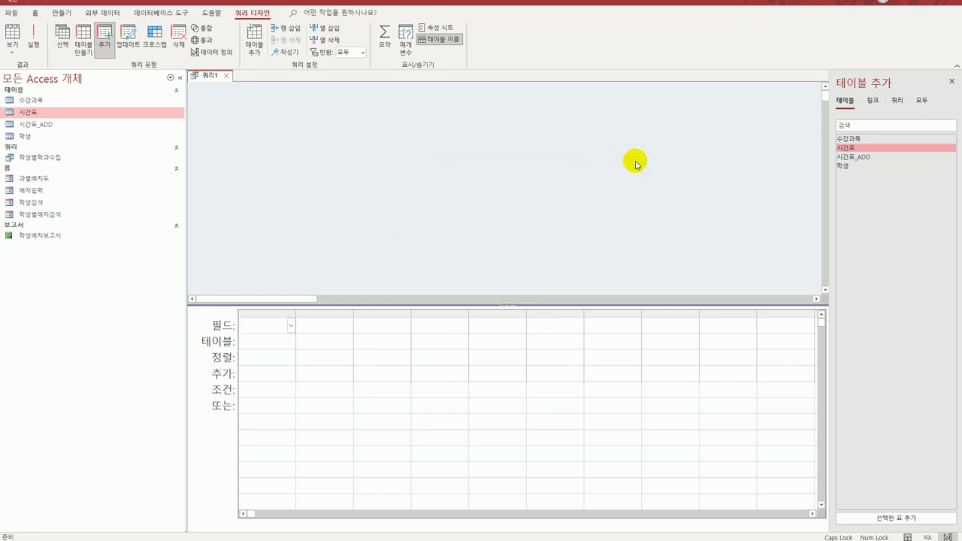
Step: Add the 시간표_ADD table to the query as its source and enlarge its field list to show every field
{"action": "left_click", "coordinate": [882, 160]}
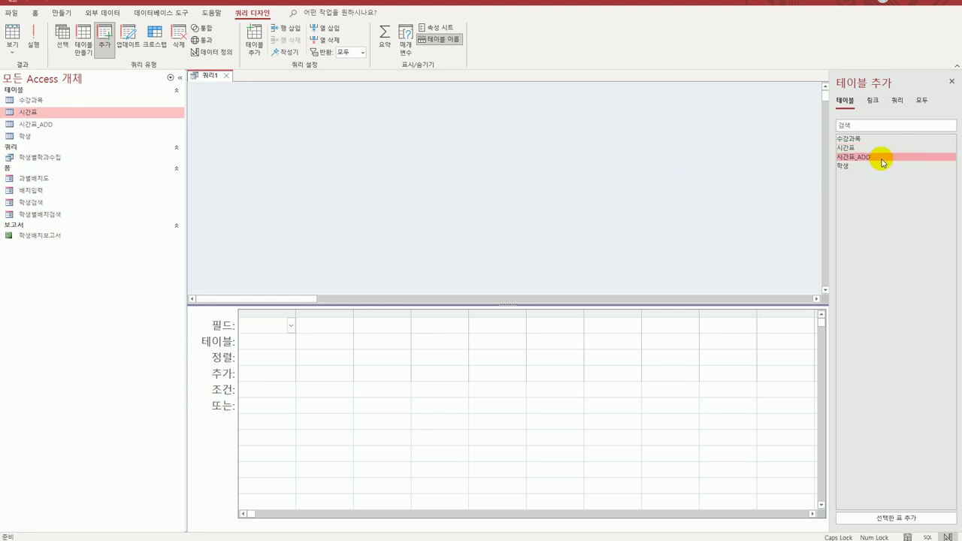
{"action": "double_click", "coordinate": [882, 160]}
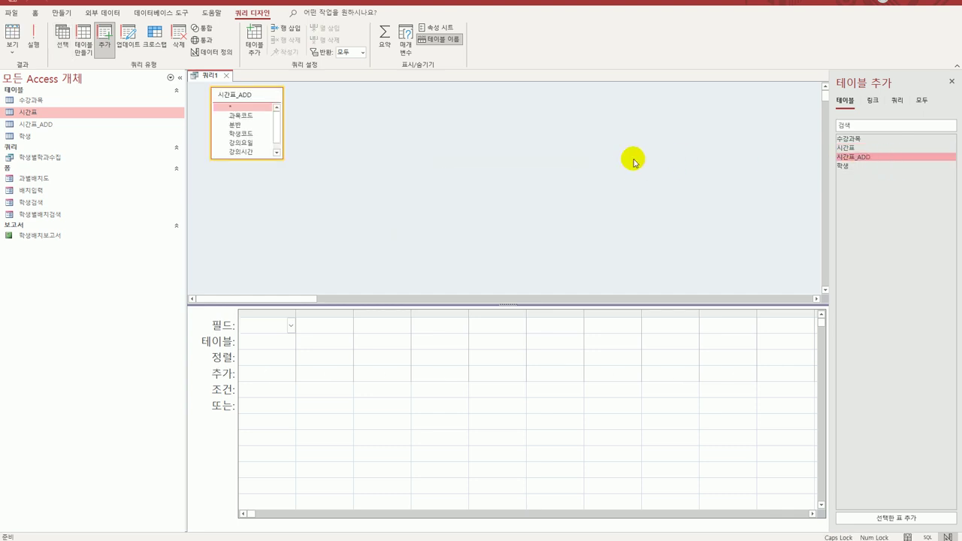
{"action": "left_click_drag", "start_coordinate": [263, 163], "coordinate": [264, 203]}
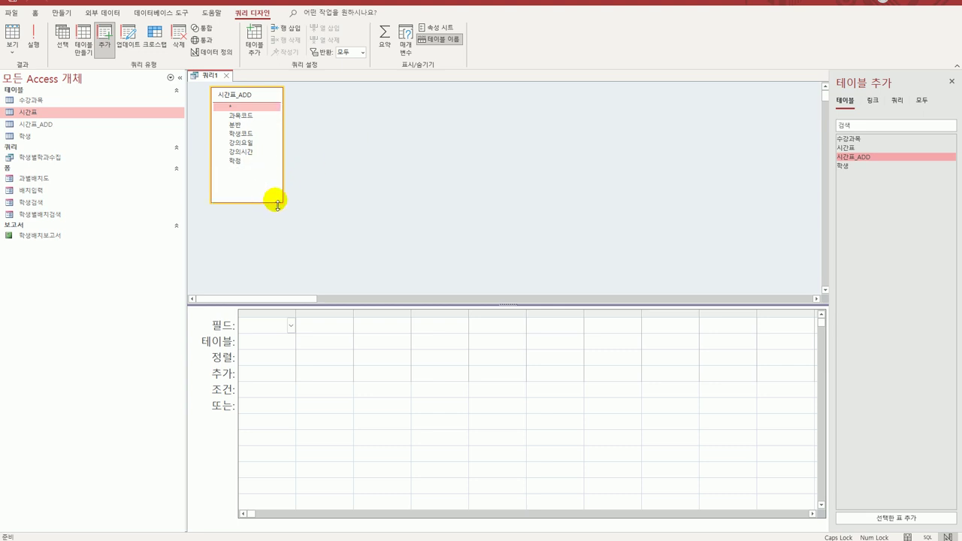
Step: Add the 과목코드, 분반, 학생코드, 강의요일, 강의시간 and 학점 fields of 시간표_ADD to the query grid
{"action": "double_click", "coordinate": [240, 116]}
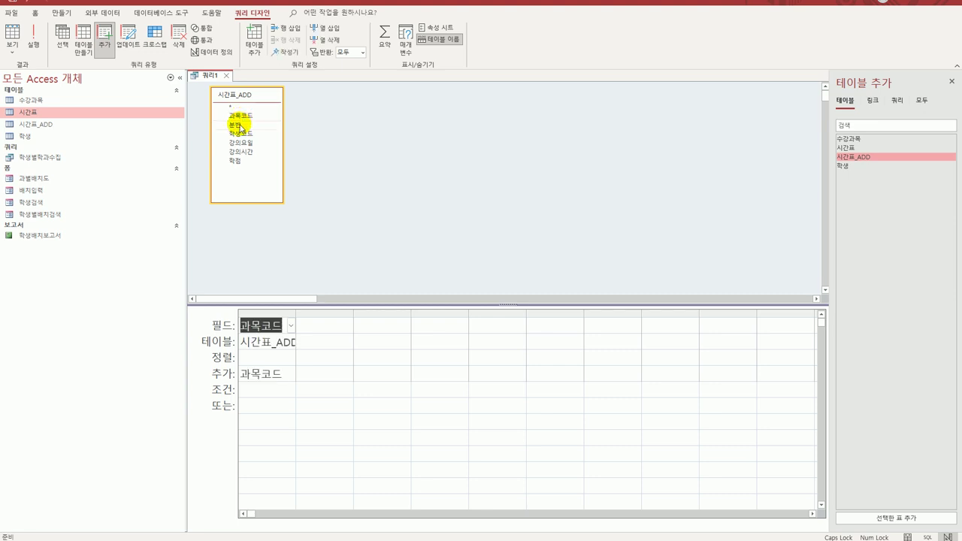
{"action": "double_click", "coordinate": [240, 124]}
{"action": "double_click", "coordinate": [241, 134]}
{"action": "double_click", "coordinate": [241, 143]}
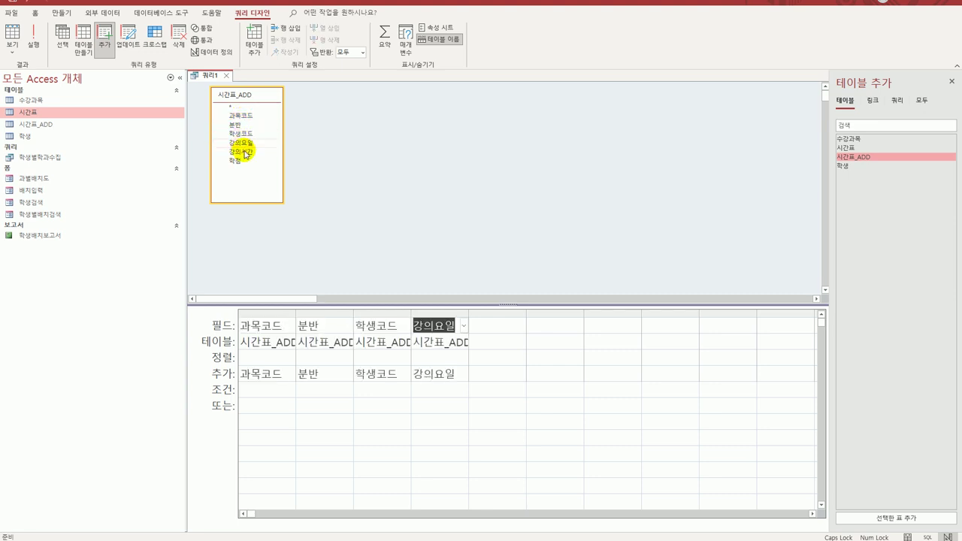
{"action": "double_click", "coordinate": [245, 152]}
{"action": "double_click", "coordinate": [245, 160]}
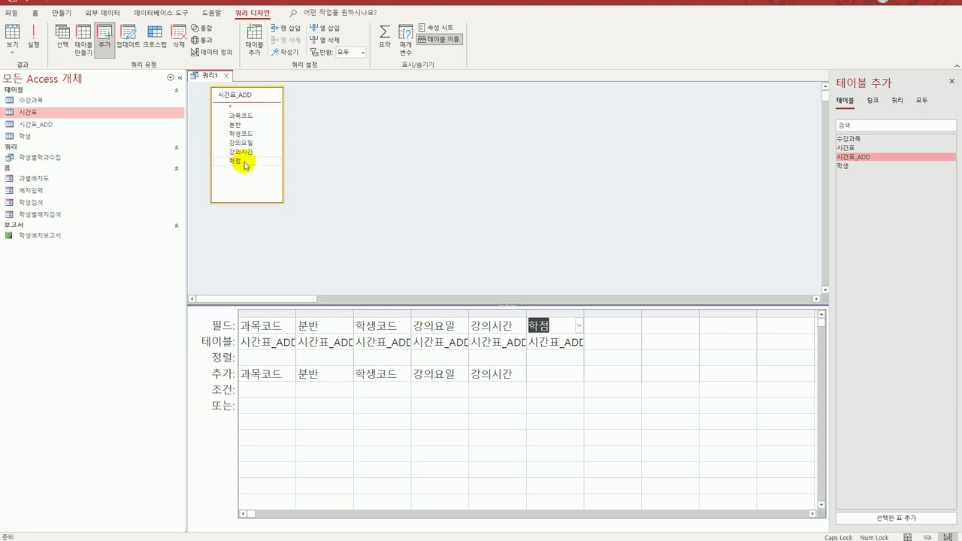
Step: Check the fields of the 시간표 table against the append query, closing the table and examining the 학점 column's append target
{"action": "double_click", "coordinate": [55, 115]}
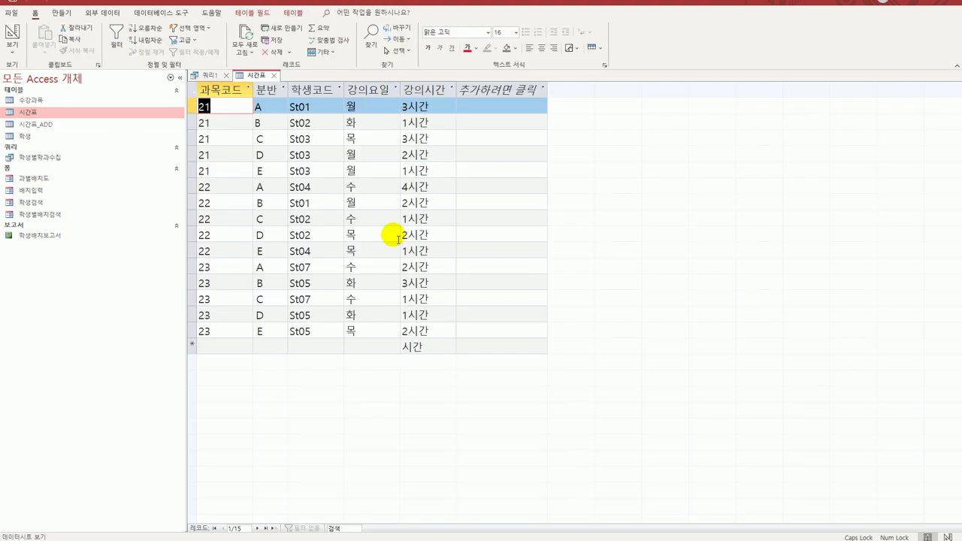
{"action": "left_click", "coordinate": [274, 75]}
{"action": "left_click", "coordinate": [563, 313]}
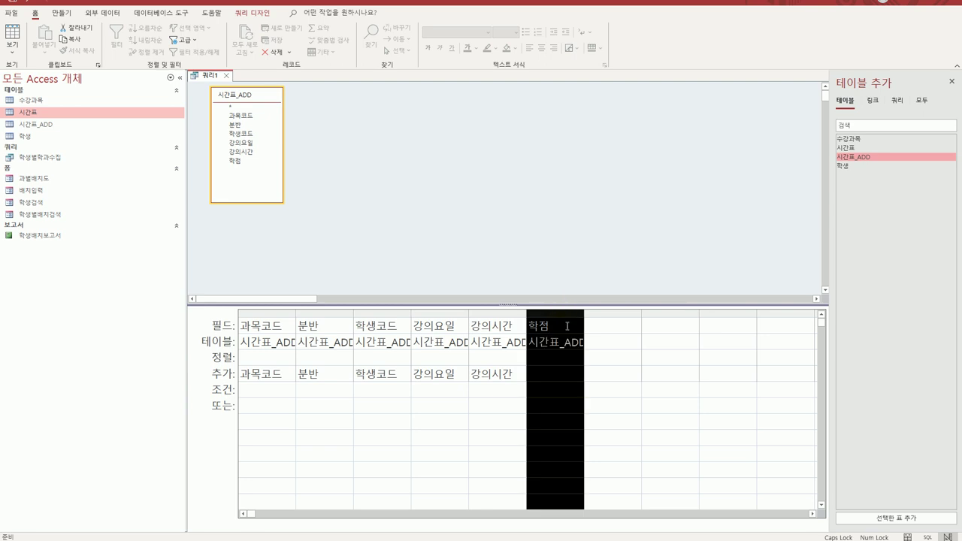
{"action": "left_click", "coordinate": [542, 375]}
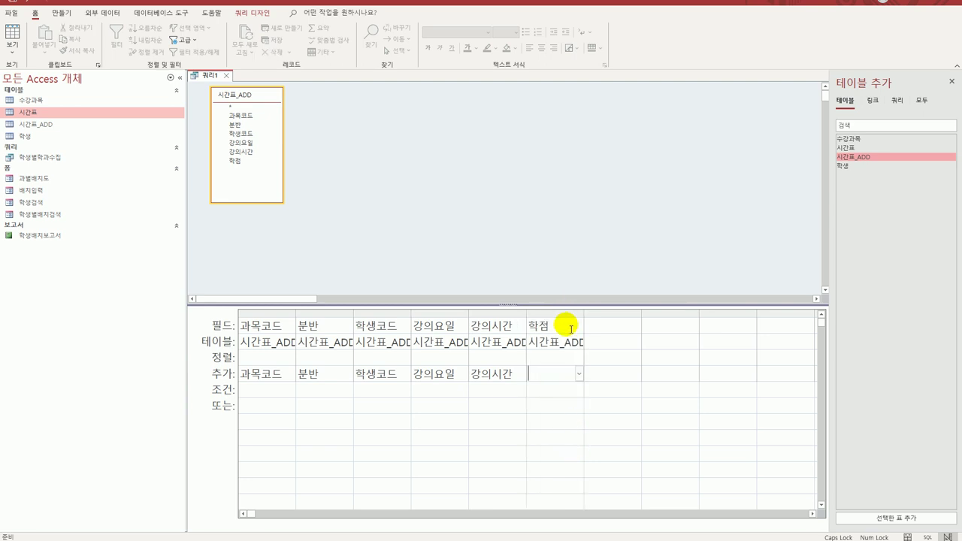